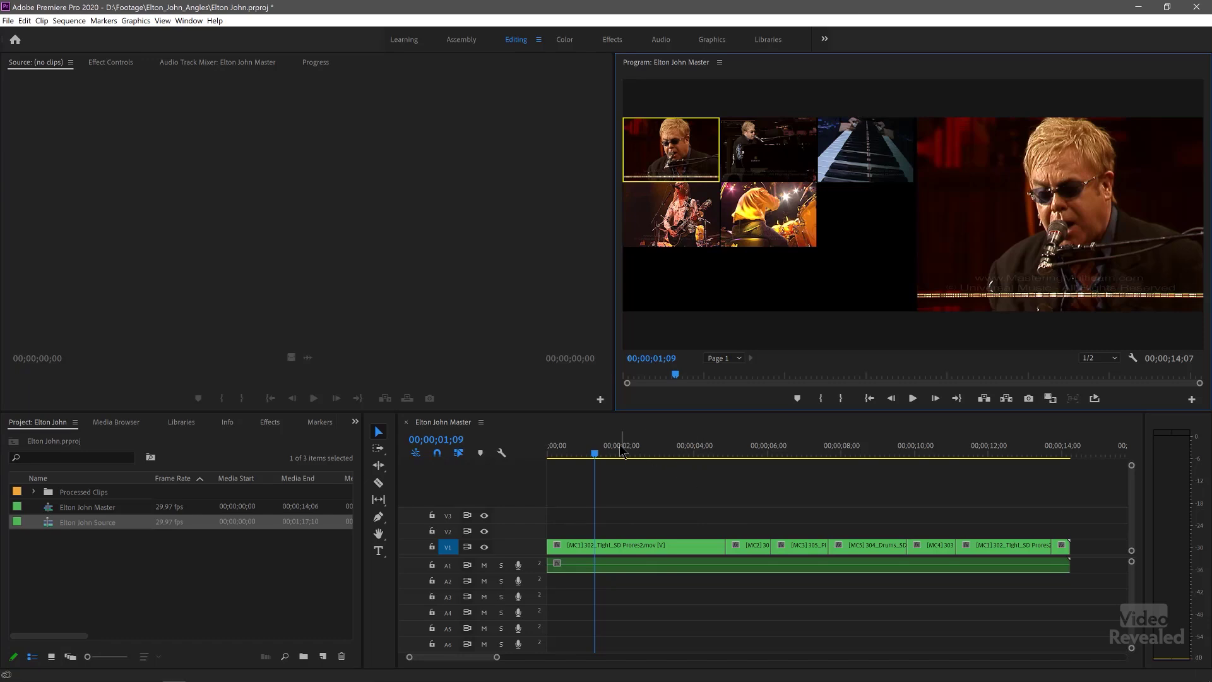
Step: Scrub the master sequence and load its first [MC1] multicam clip into the Source monitor
{"action": "left_click_drag", "start_coordinate": [617, 456], "coordinate": [843, 473]}
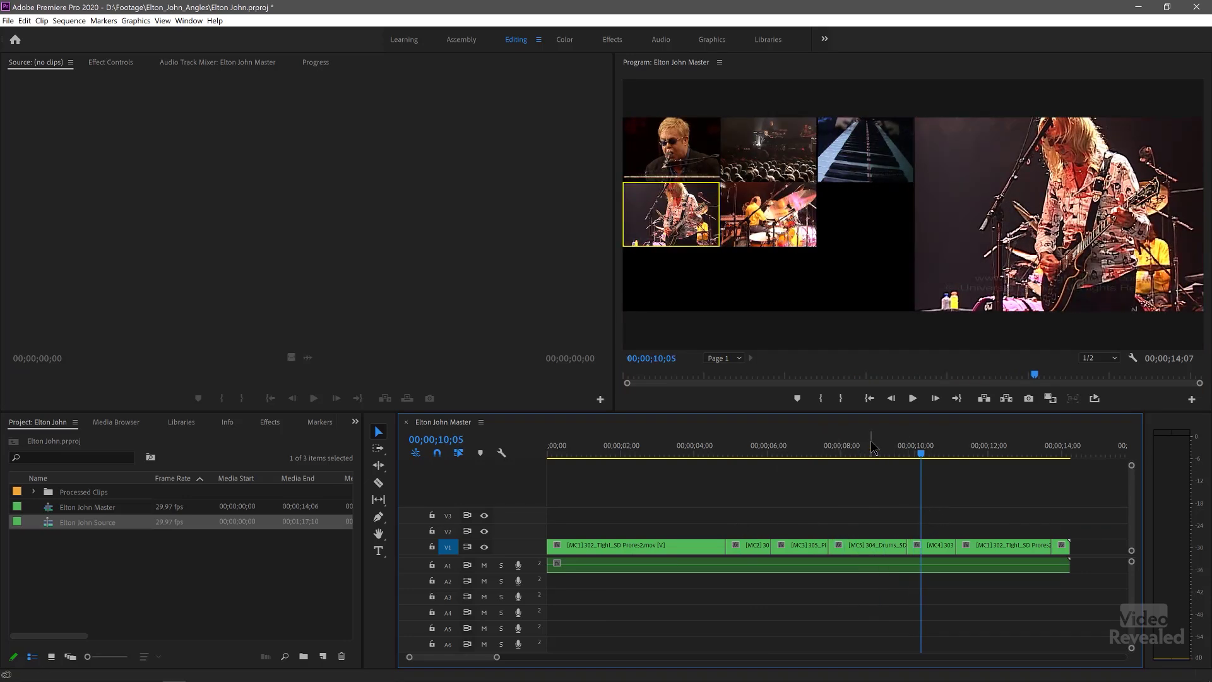
{"action": "left_click_drag", "start_coordinate": [842, 449], "coordinate": [707, 452]}
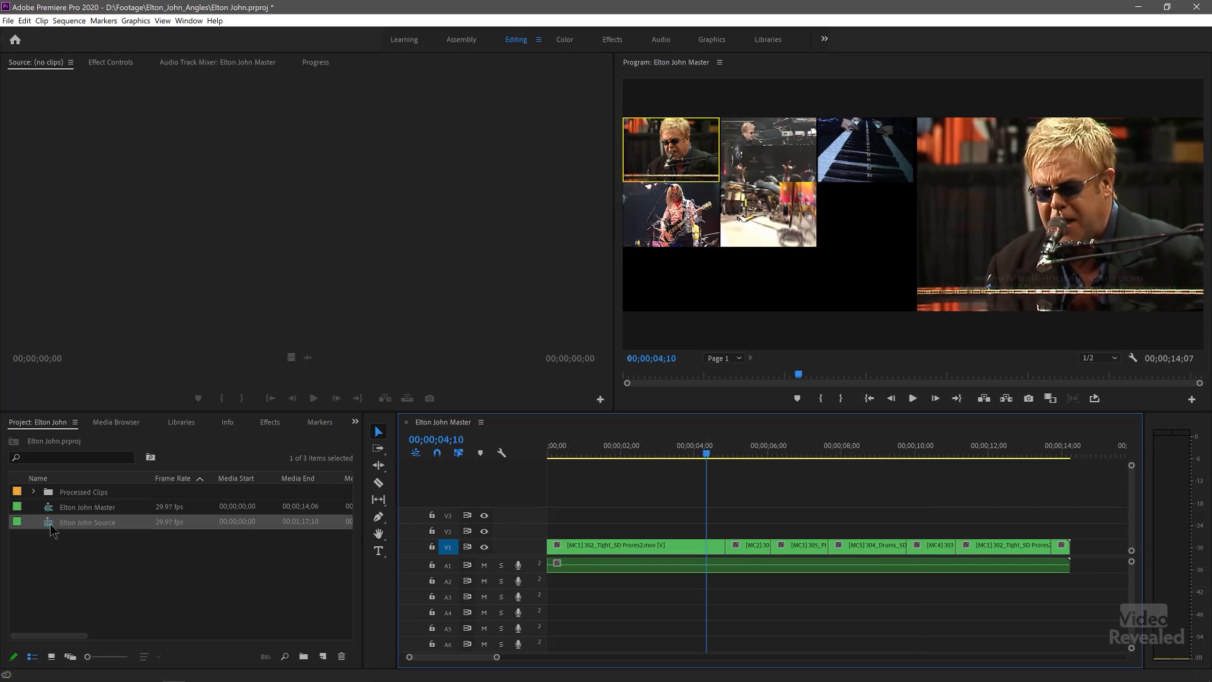
{"action": "left_click", "coordinate": [652, 549]}
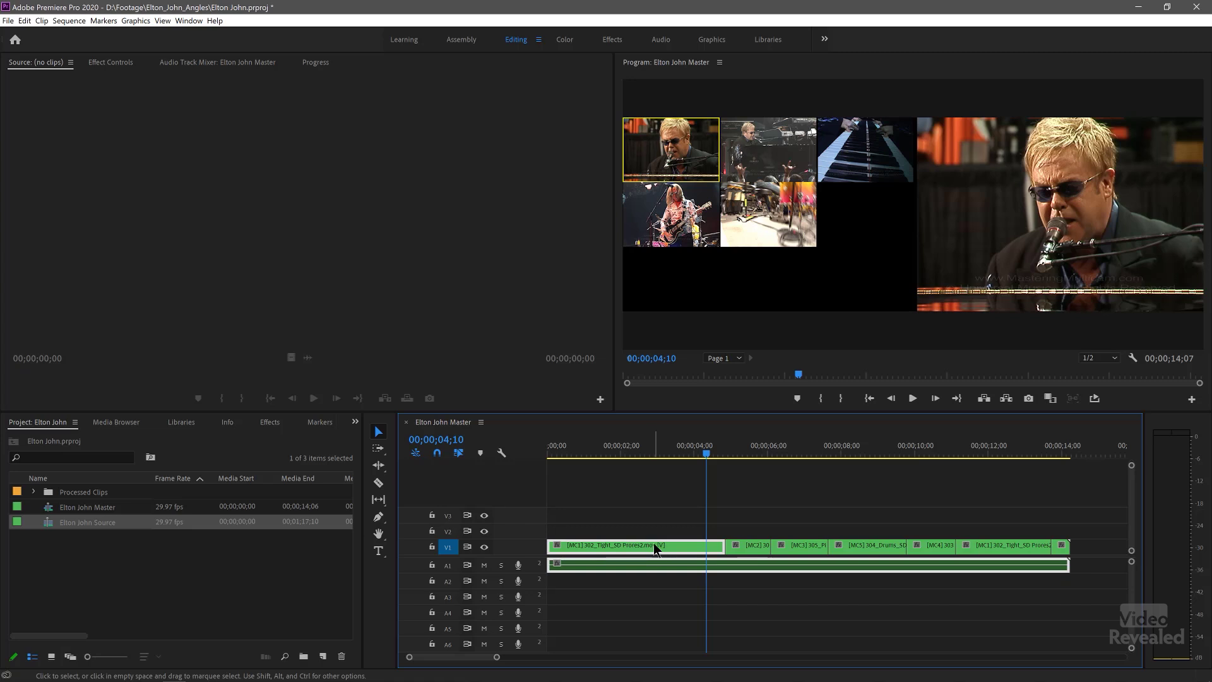
{"action": "double_click", "coordinate": [653, 545]}
{"action": "left_click", "coordinate": [652, 546]}
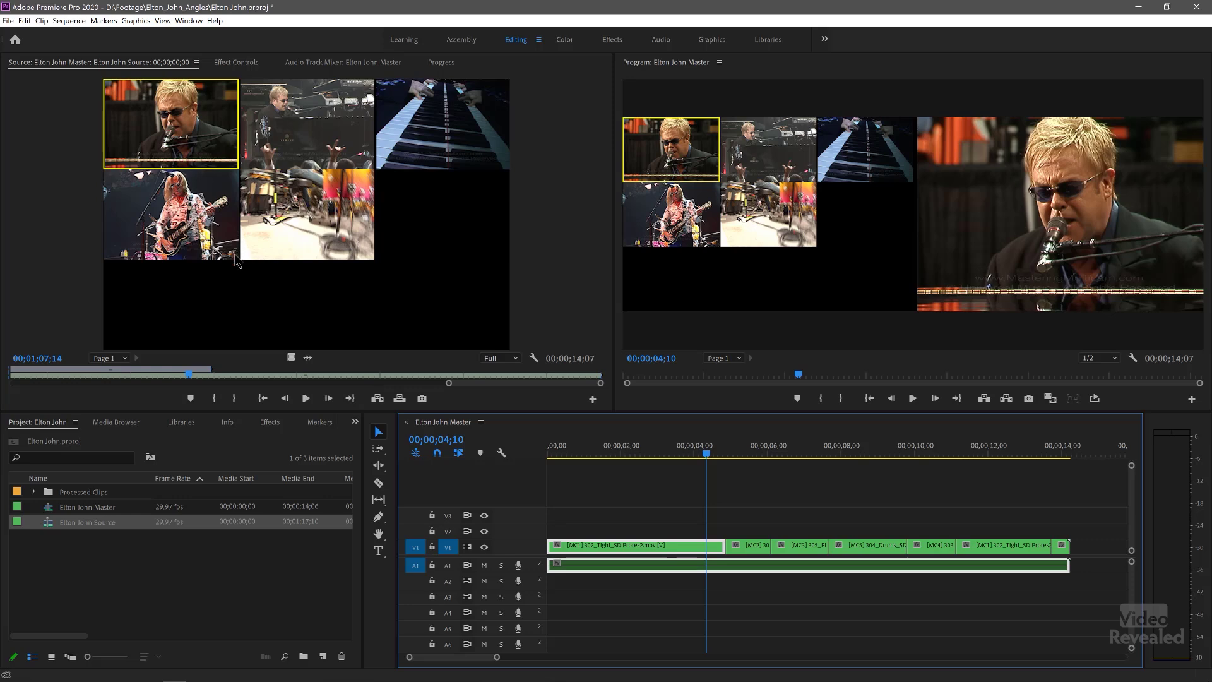
Step: Open Elton John Source as its own timeline, then scrub and play its camera tracks
{"action": "right_click", "coordinate": [51, 527]}
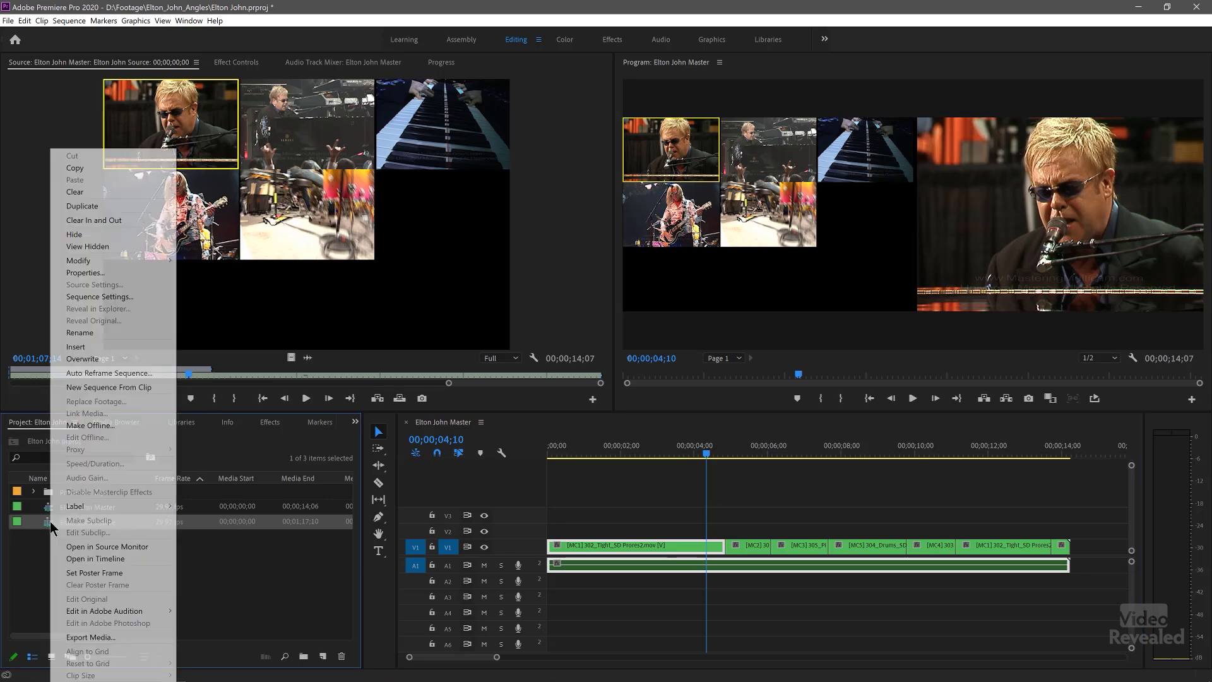
{"action": "left_click", "coordinate": [75, 560]}
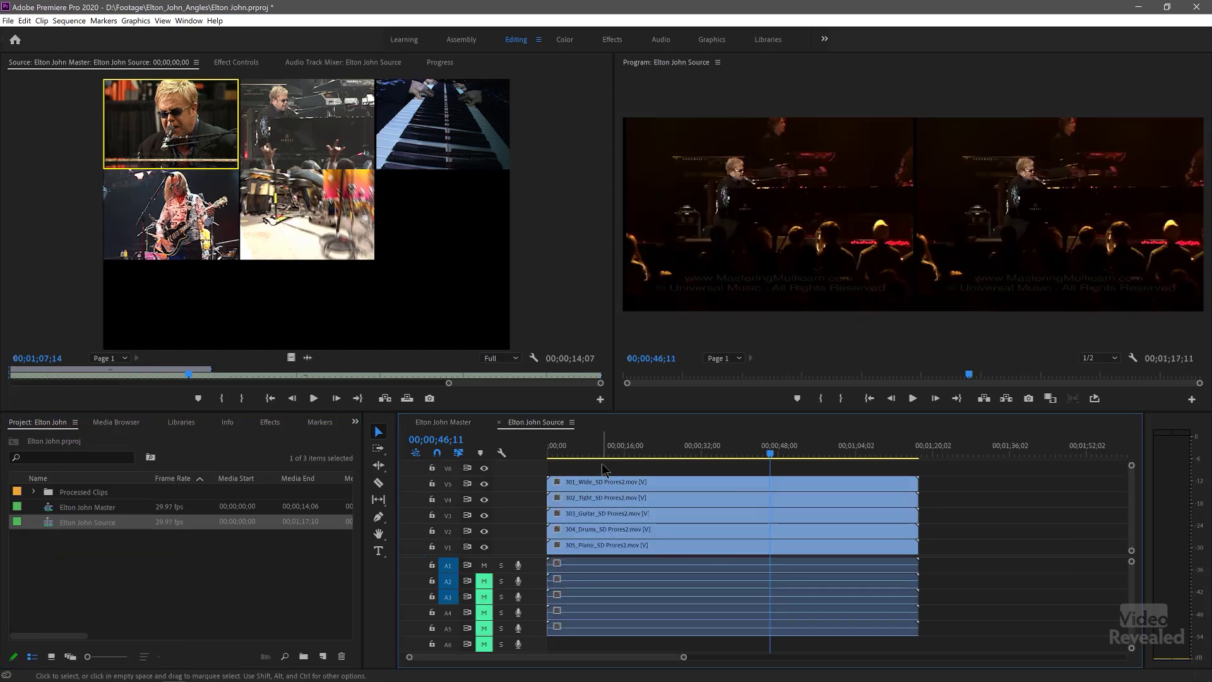
{"action": "left_click_drag", "start_coordinate": [593, 451], "coordinate": [714, 462]}
{"action": "key", "text": "space"}
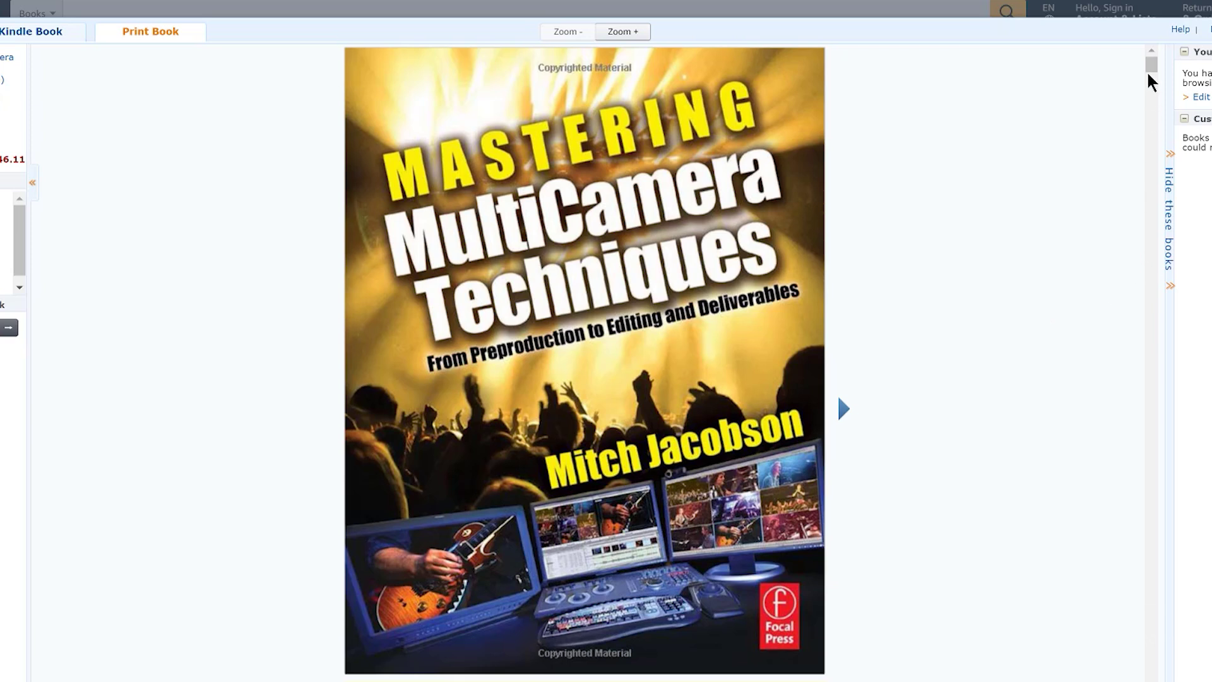
Step: Scroll the Look Inside preview down from the cover through the contents pages
{"action": "left_click_drag", "start_coordinate": [1153, 69], "coordinate": [1153, 158]}
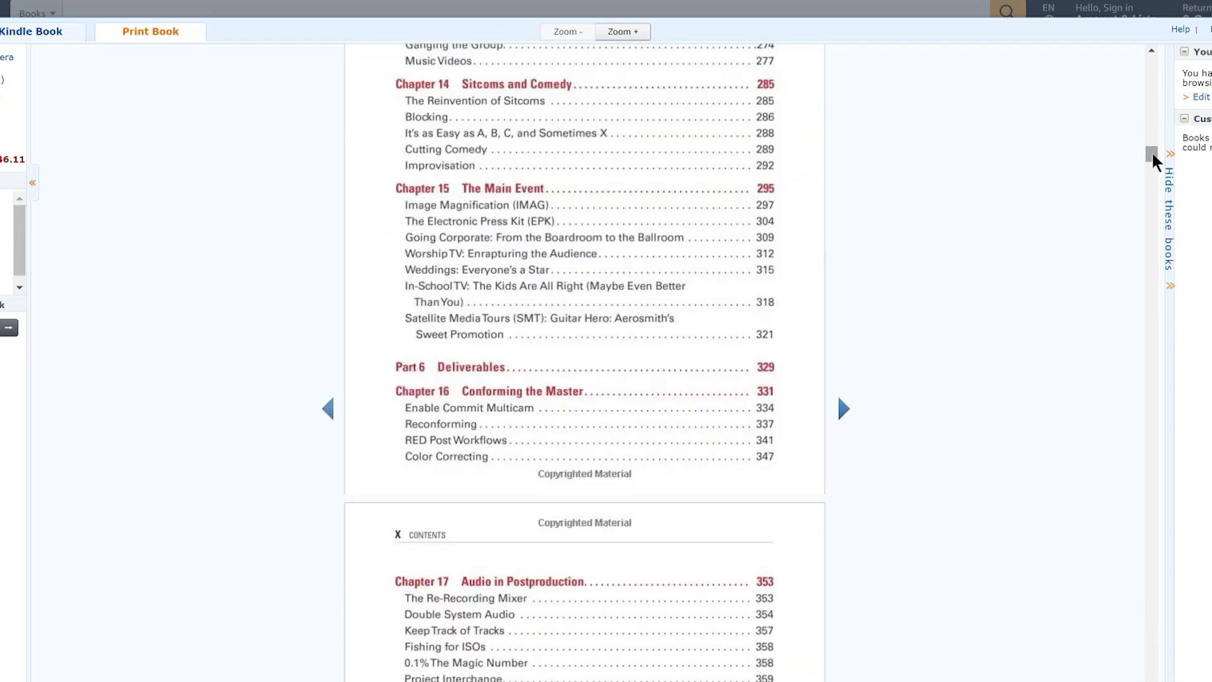
{"action": "left_click_drag", "start_coordinate": [1154, 210], "coordinate": [1153, 382]}
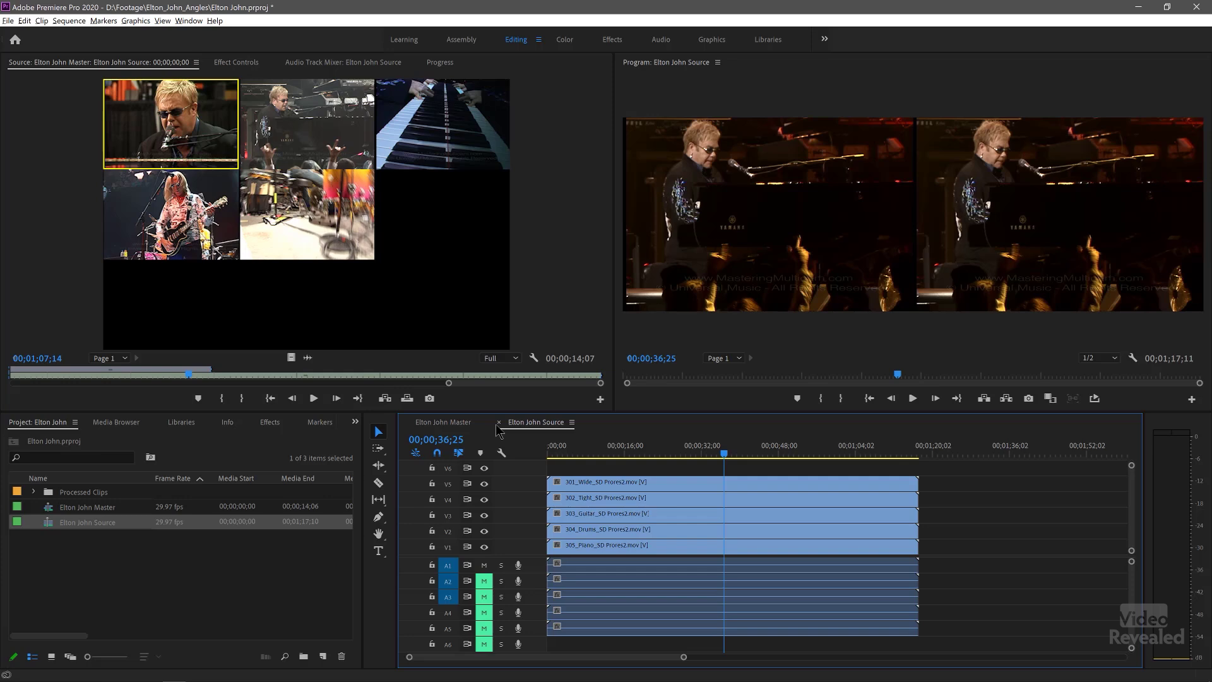
Step: Put the playhead on a wide stage shot and close the Elton John Source sequence
{"action": "left_click", "coordinate": [683, 447]}
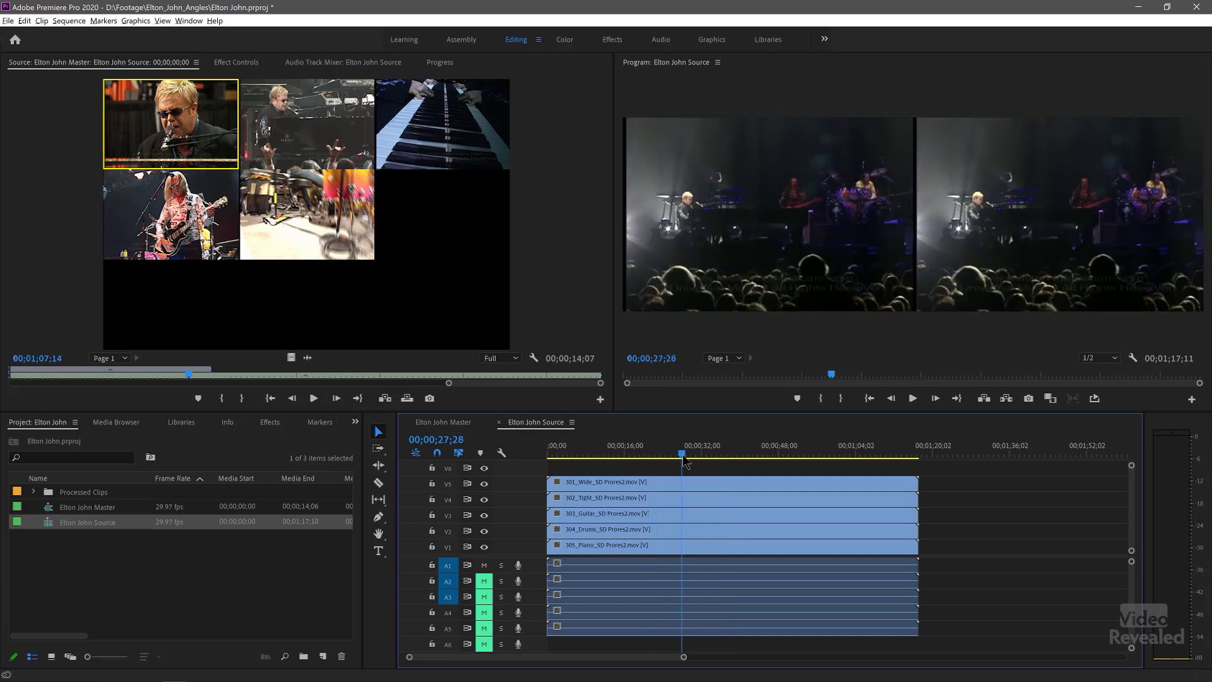
{"action": "left_click", "coordinate": [499, 422]}
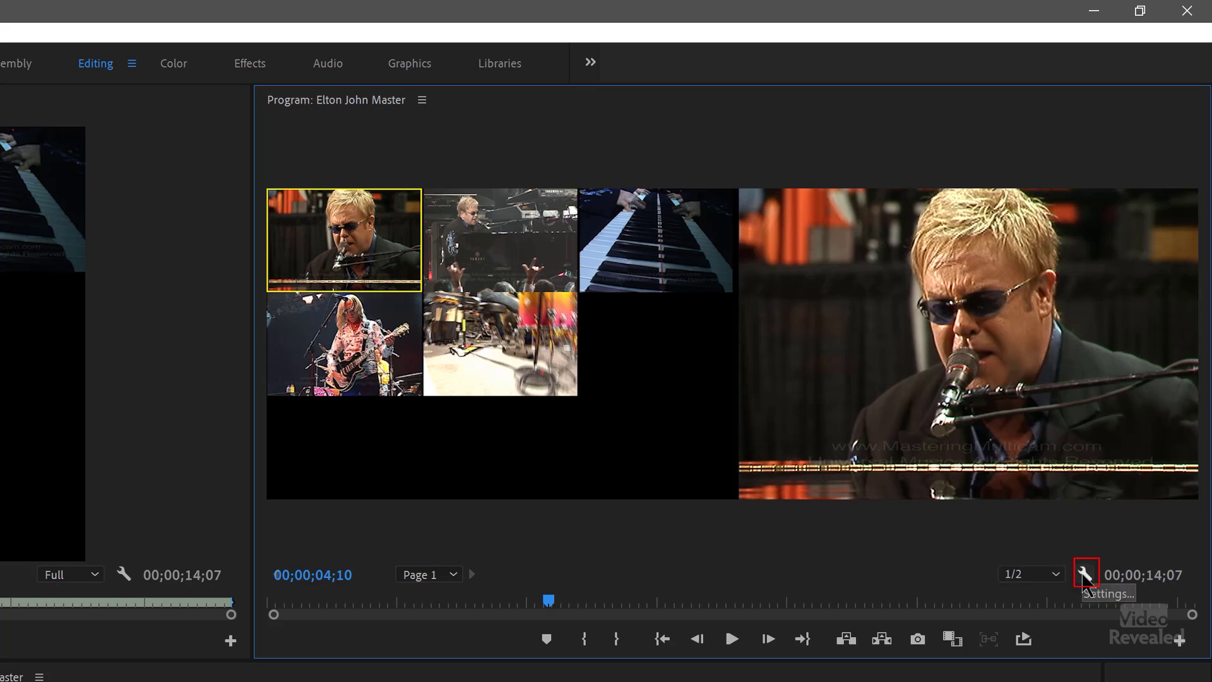
{"action": "left_click", "coordinate": [1085, 574]}
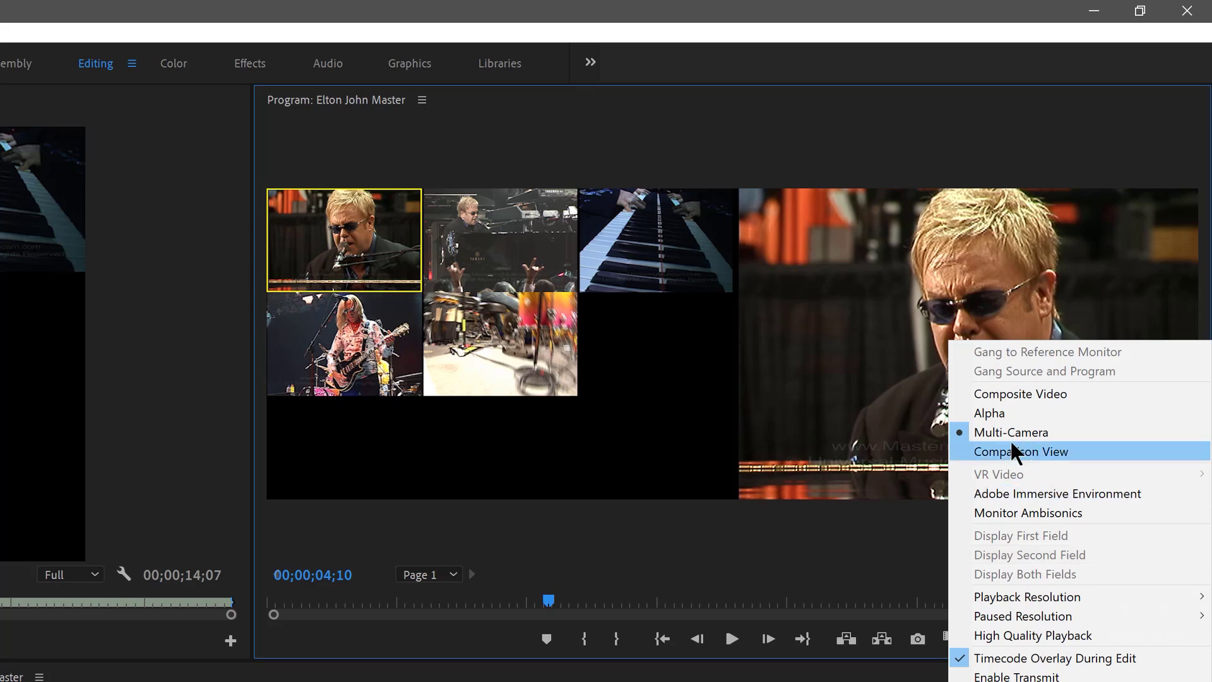
{"action": "left_click", "coordinate": [827, 562]}
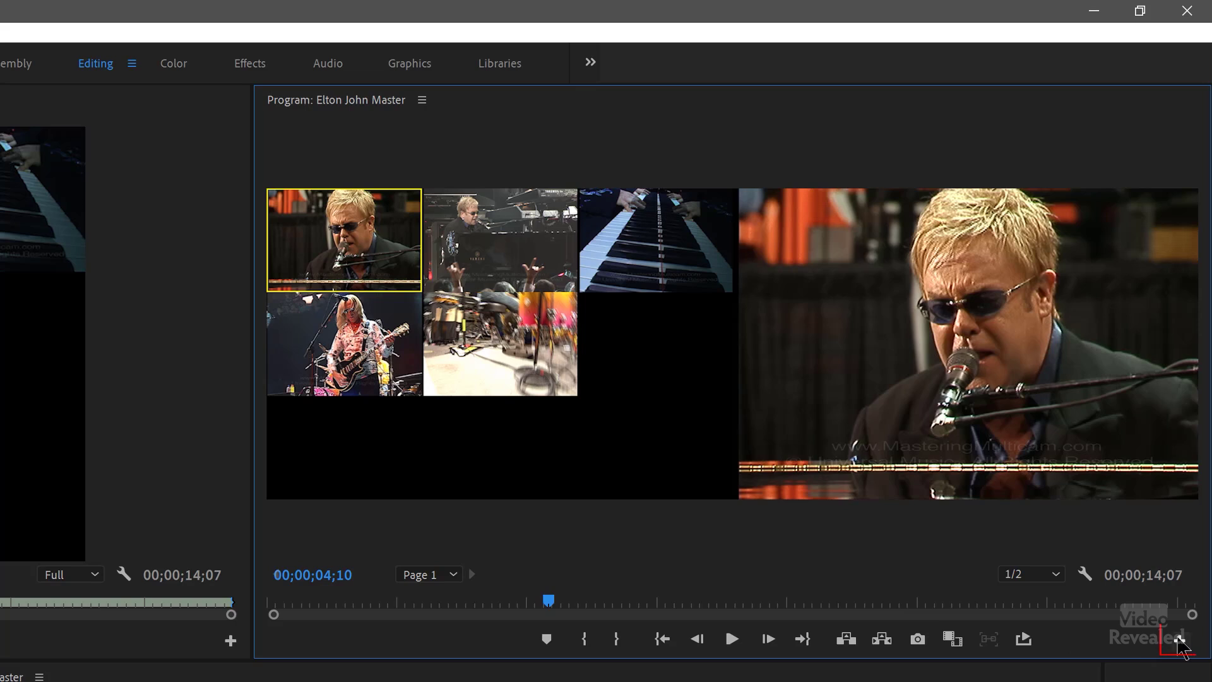
Step: Add the Toggle Multi-Camera View button to the Program monitor's transport controls
{"action": "left_click", "coordinate": [1178, 640]}
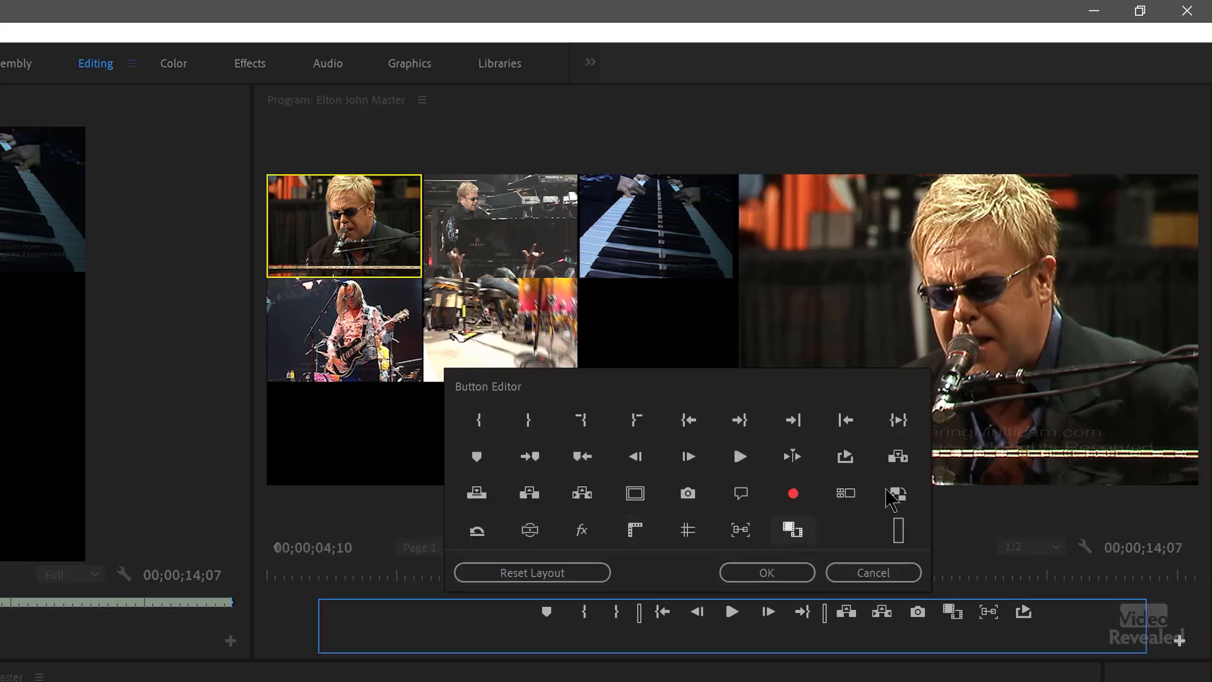
{"action": "left_click_drag", "start_coordinate": [844, 505], "coordinate": [1056, 611]}
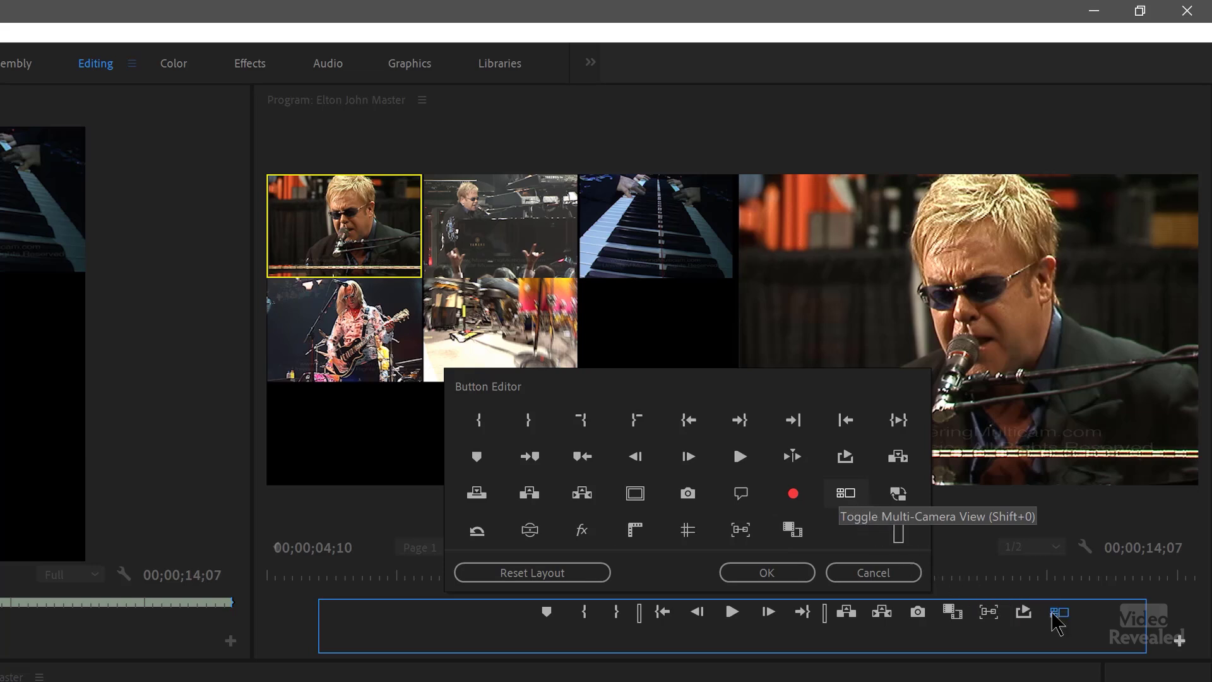
{"action": "left_click", "coordinate": [802, 573]}
Step: Toggle the Program monitor's multi-camera view off and on with Shift+0, ending on the full picture
{"action": "left_click", "coordinate": [1061, 640]}
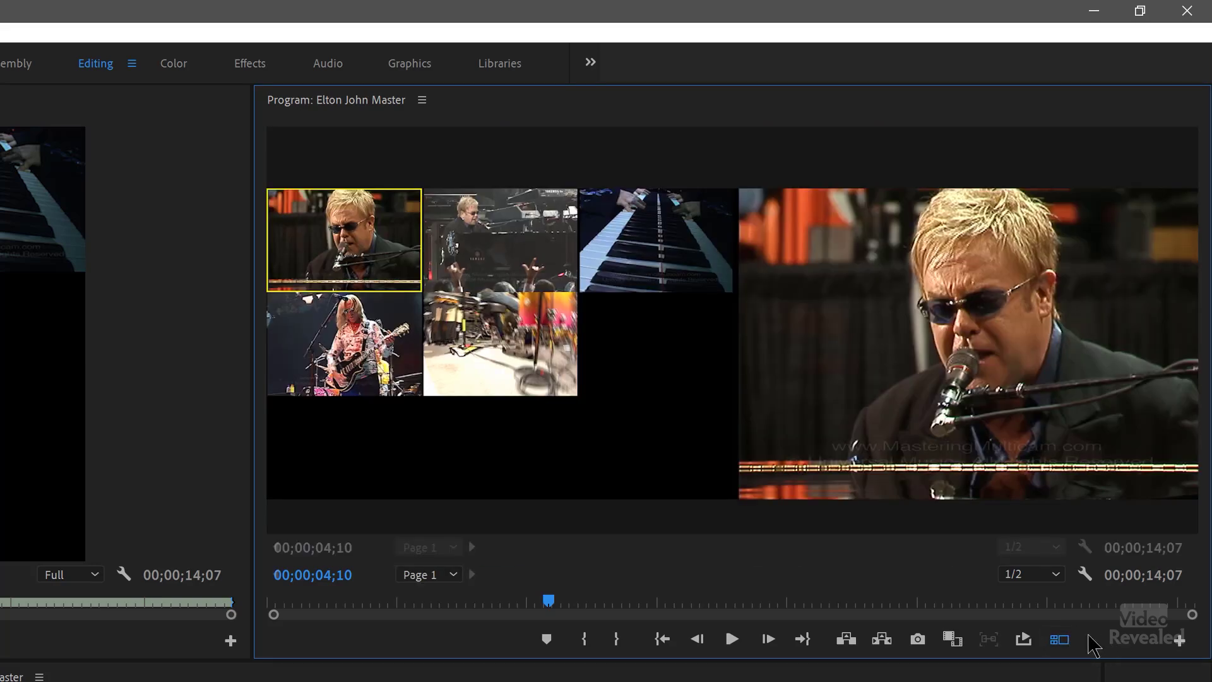
{"action": "key", "text": "shift+0"}
{"action": "key", "text": "shift+0"}
{"action": "key", "text": "shift+0"}
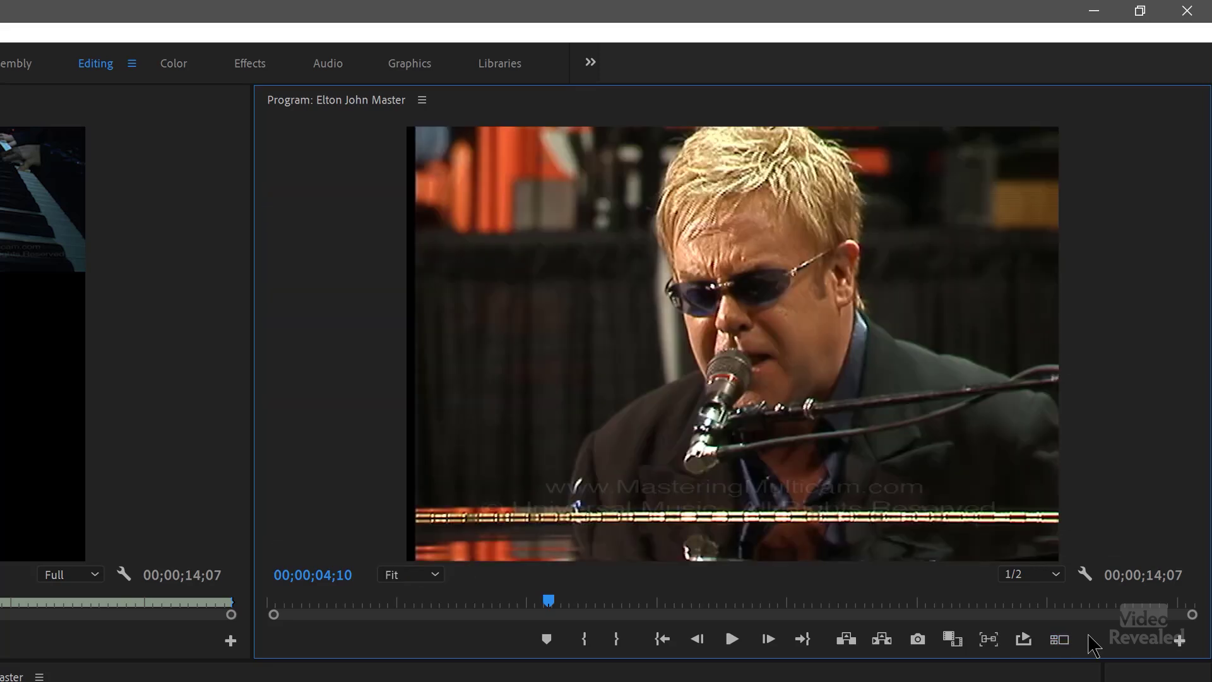
{"action": "key", "text": "shift+0"}
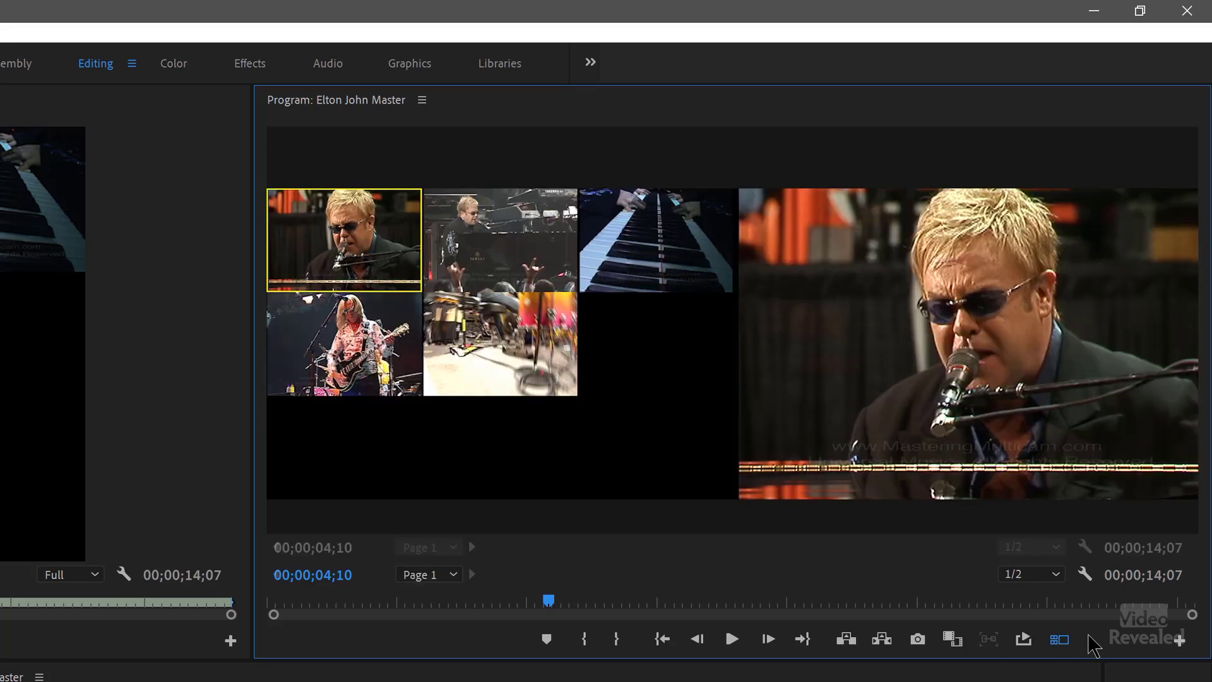
{"action": "key", "text": "shift+0"}
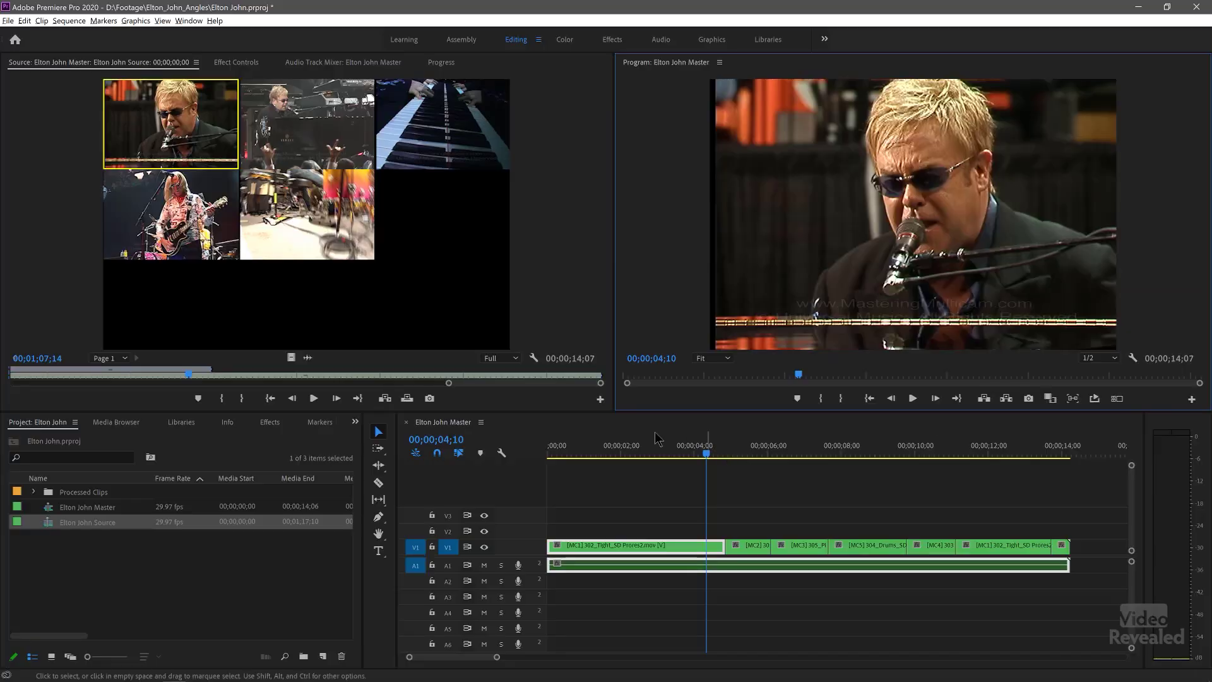
{"action": "left_click", "coordinate": [653, 453]}
Step: Play from about 02;08, Close All in the Source monitor, and park the playhead near 02;18
{"action": "left_click", "coordinate": [631, 452]}
{"action": "key", "text": "space"}
{"action": "key", "text": "space"}
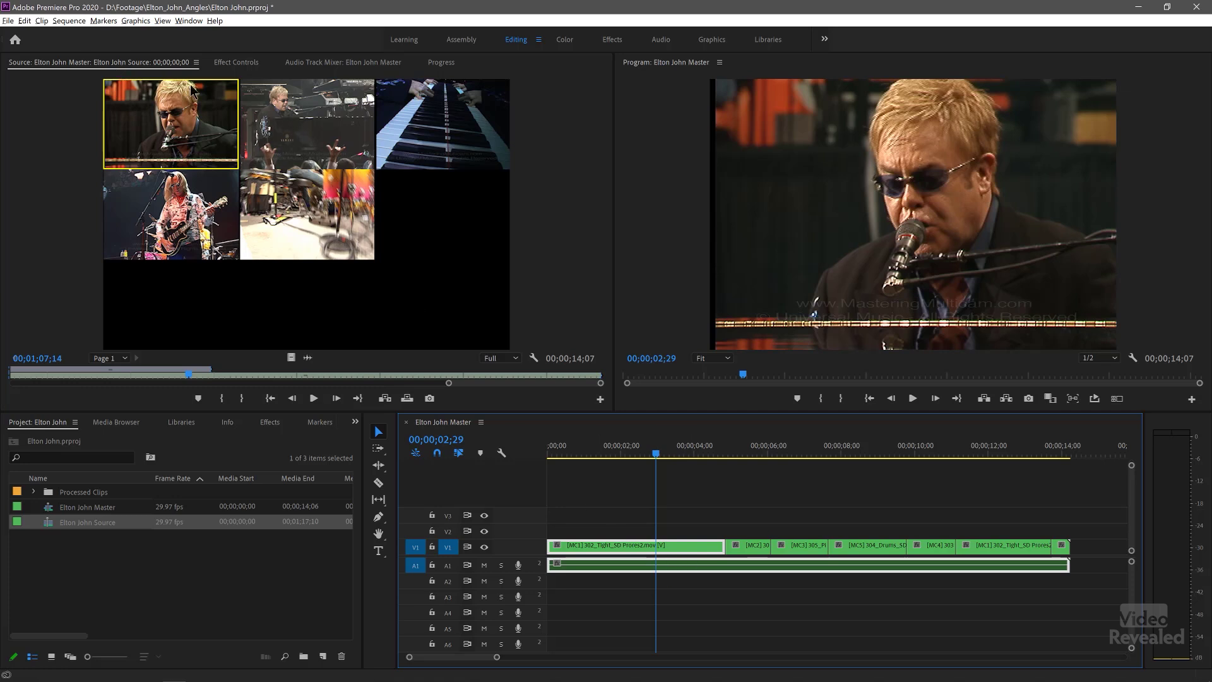
{"action": "left_click", "coordinate": [197, 62]}
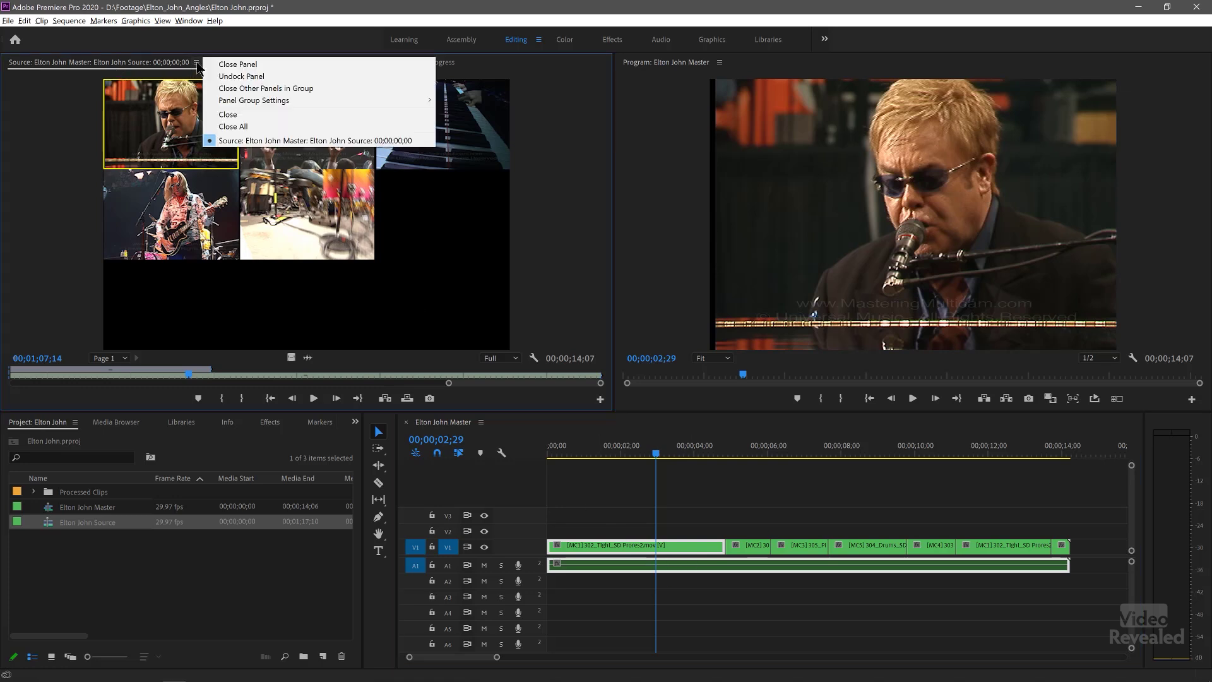
{"action": "left_click", "coordinate": [228, 126]}
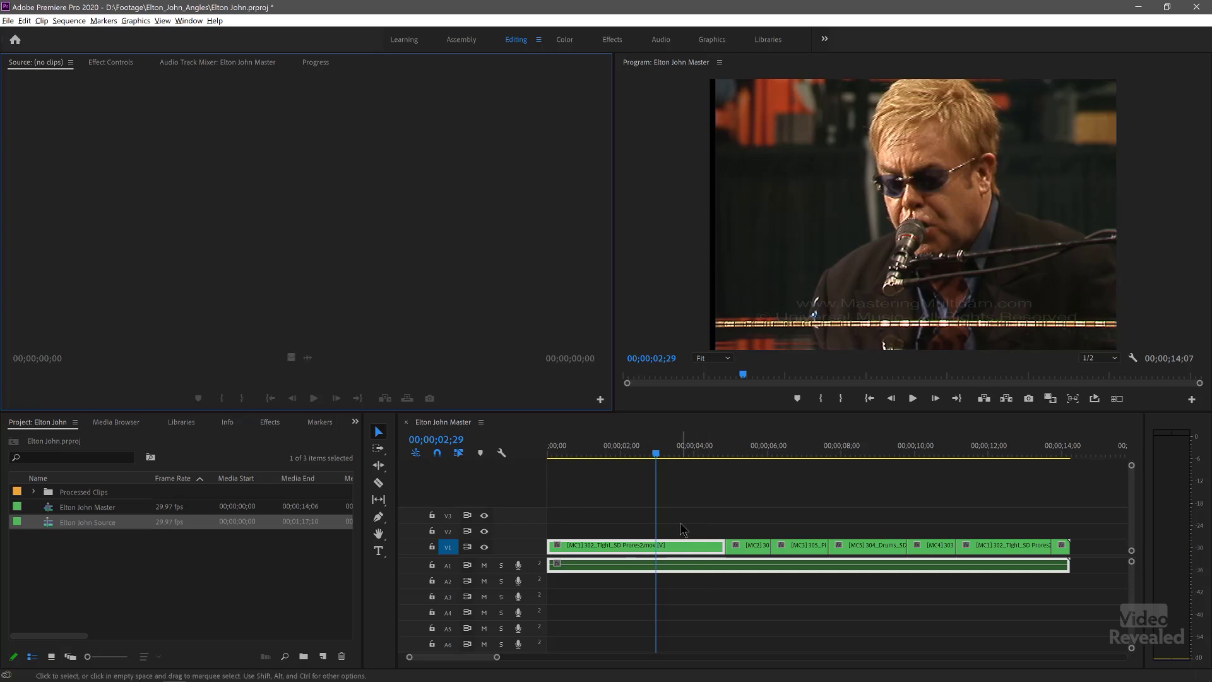
{"action": "left_click_drag", "start_coordinate": [734, 507], "coordinate": [758, 538]}
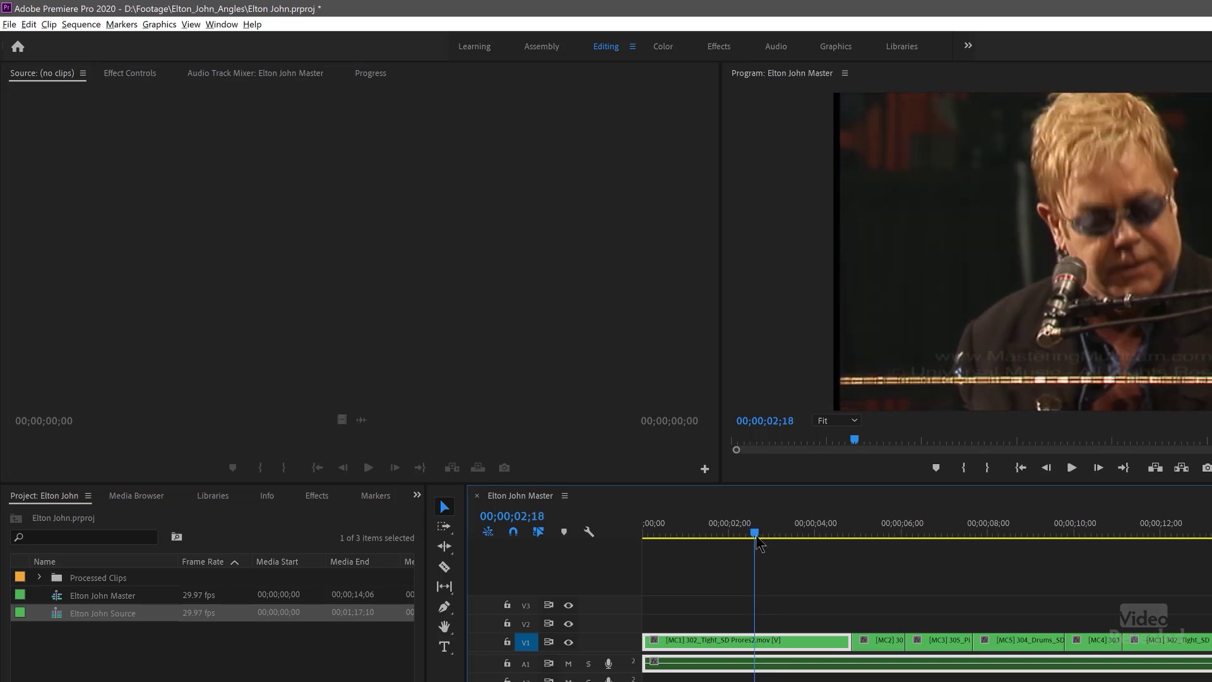
Step: Match-frame the Elton John Source multicam and add a Toggle Multi-Camera View button to the Source monitor
{"action": "key", "text": "f"}
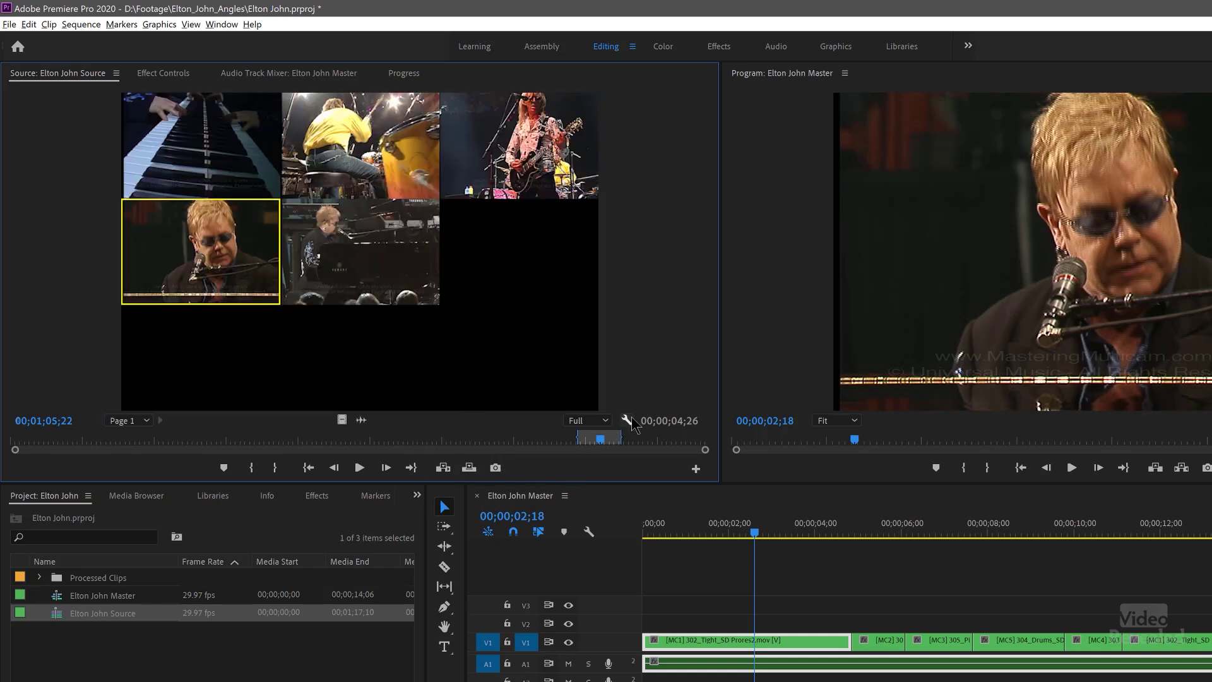
{"action": "left_click", "coordinate": [694, 470]}
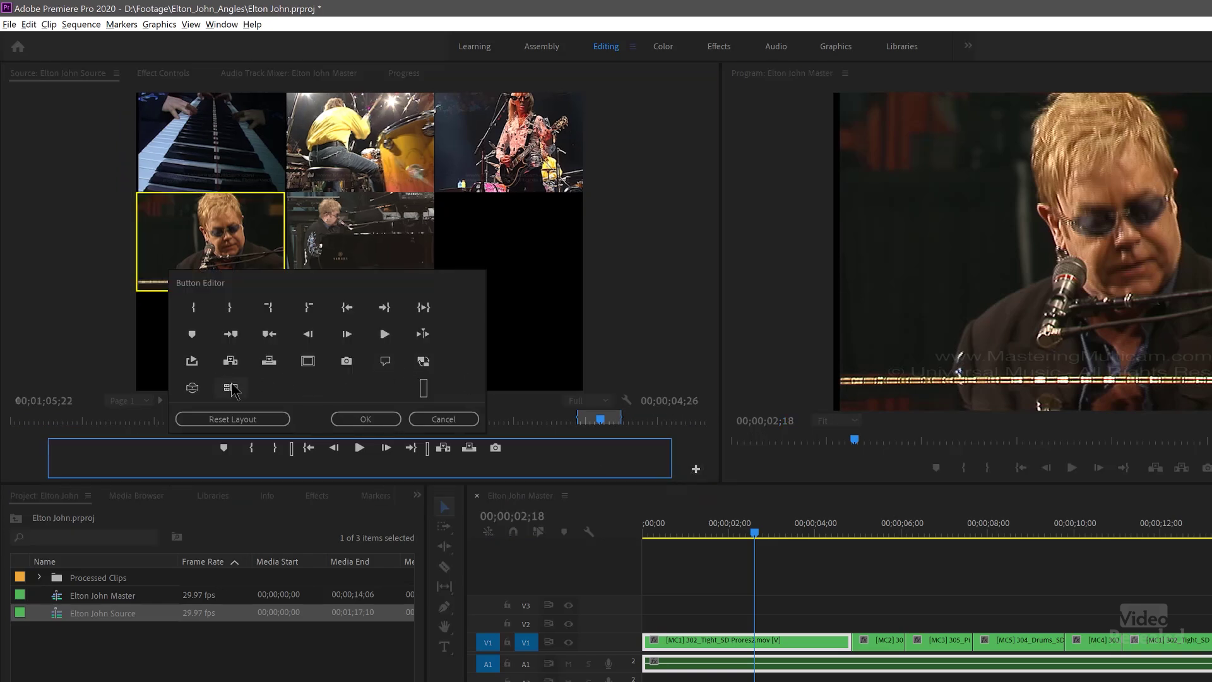
{"action": "left_click_drag", "start_coordinate": [231, 387], "coordinate": [521, 453]}
{"action": "left_click", "coordinate": [366, 419]}
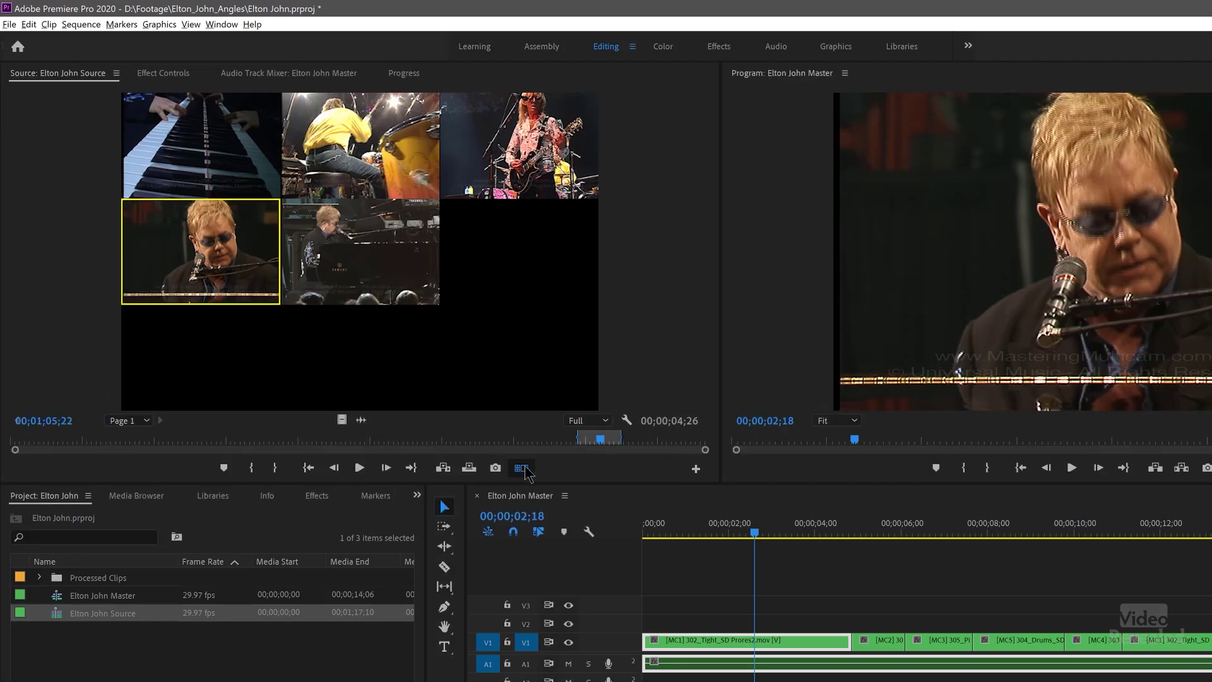
{"action": "left_click", "coordinate": [521, 468]}
{"action": "left_click", "coordinate": [519, 468]}
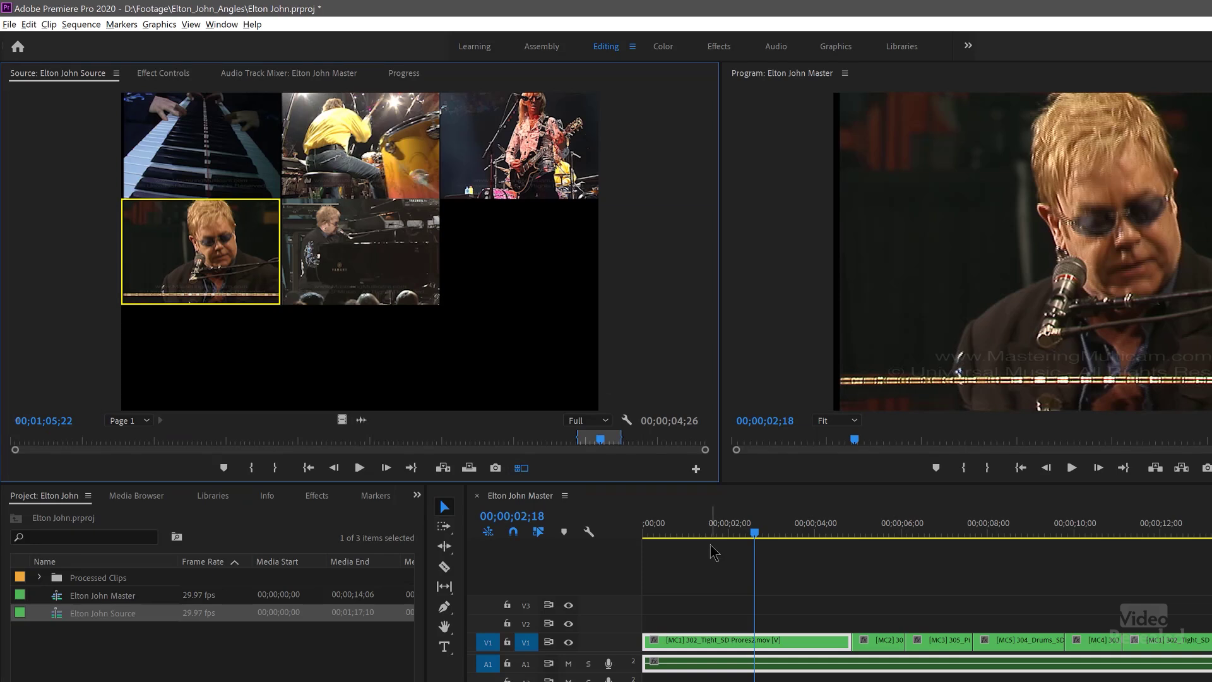
Step: Overwrite a 02;08 Wide angle shot after the opening Tight shot and play it back
{"action": "left_click", "coordinate": [756, 532]}
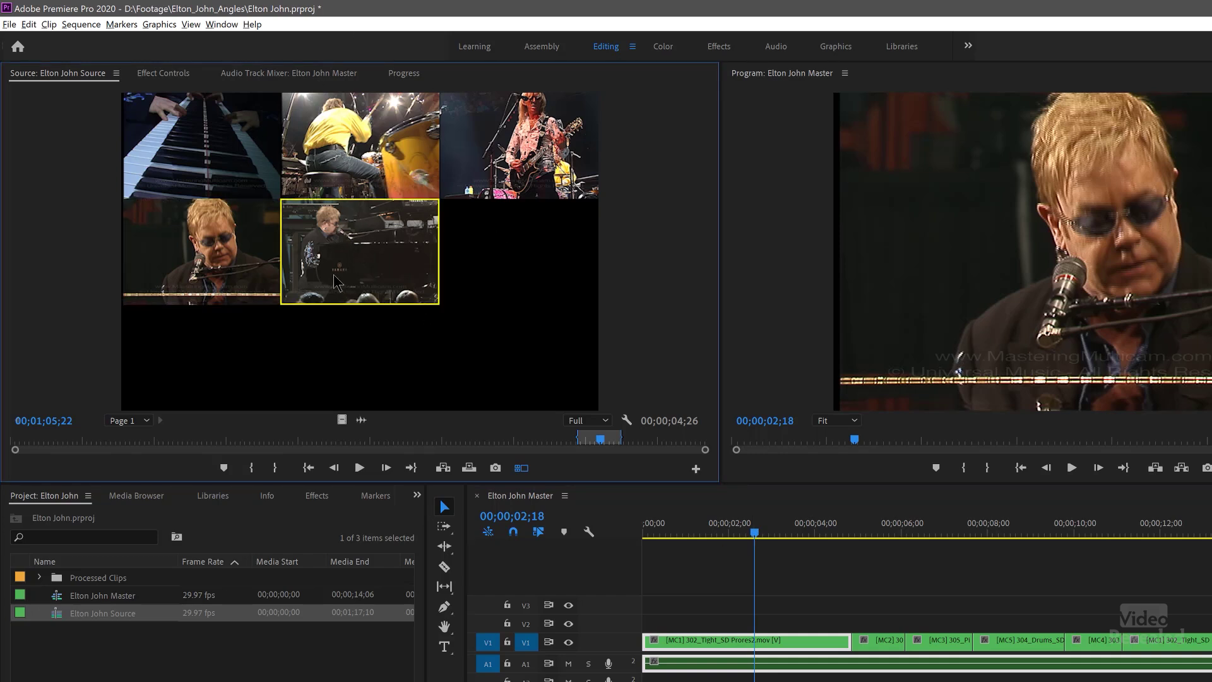
{"action": "key", "text": "i"}
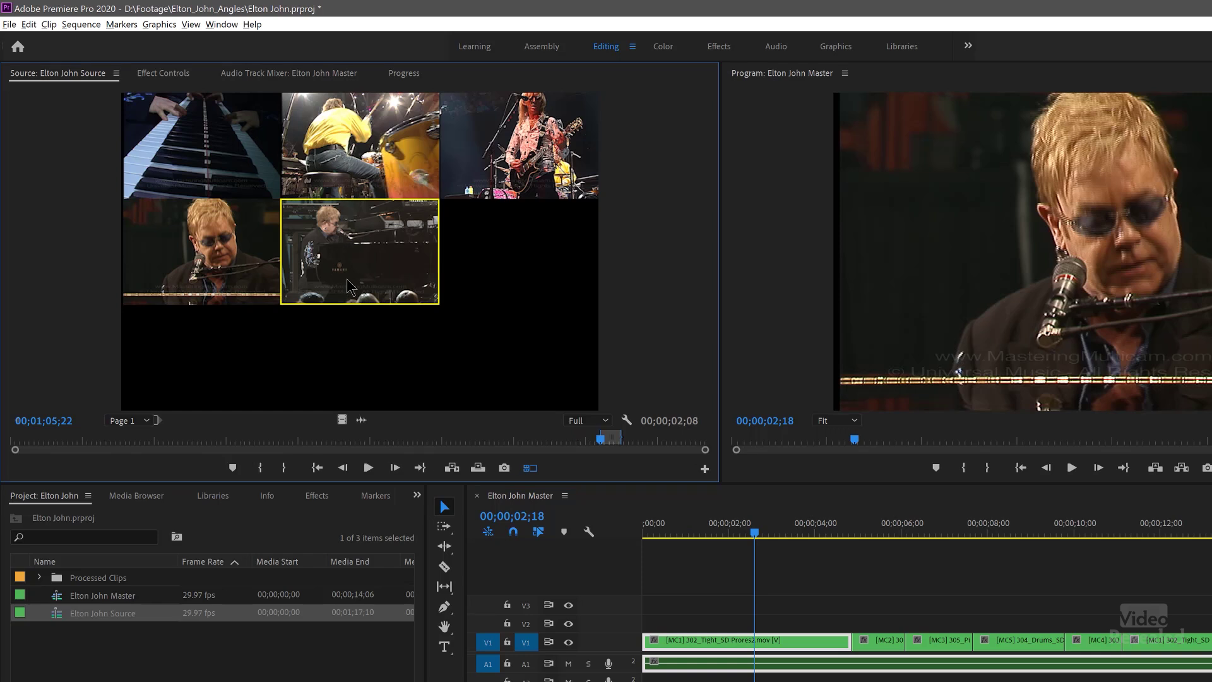
{"action": "left_click", "coordinate": [477, 468]}
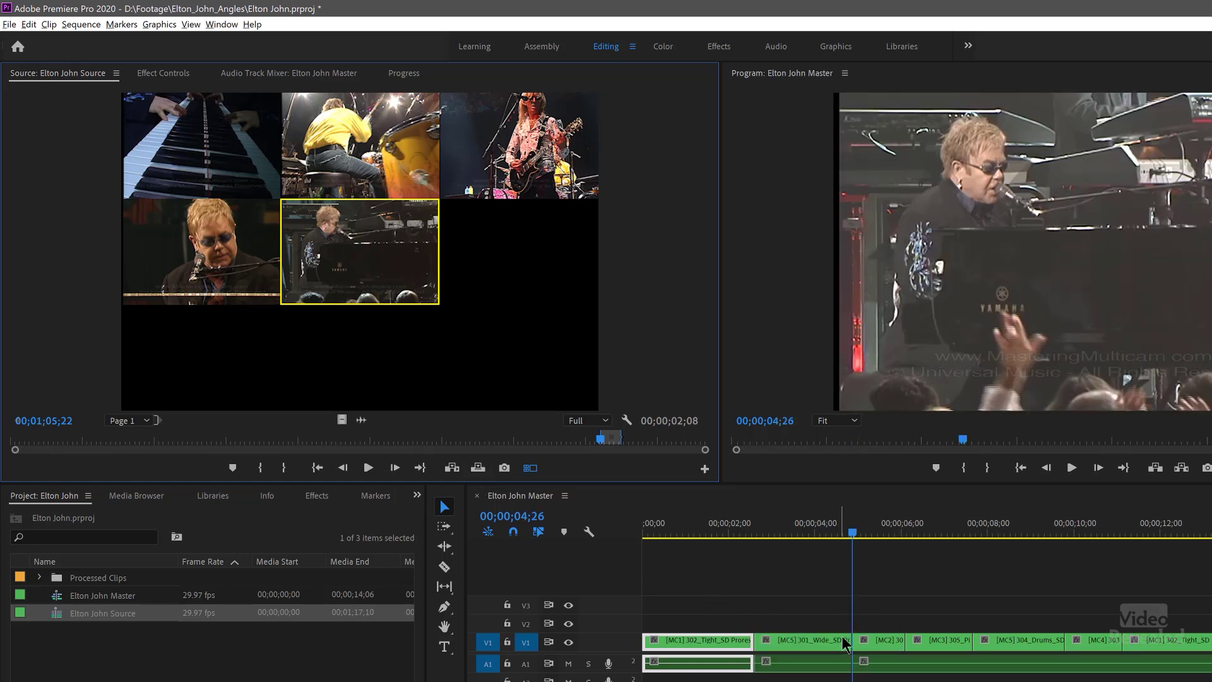
{"action": "left_click", "coordinate": [736, 533]}
{"action": "key", "text": "space"}
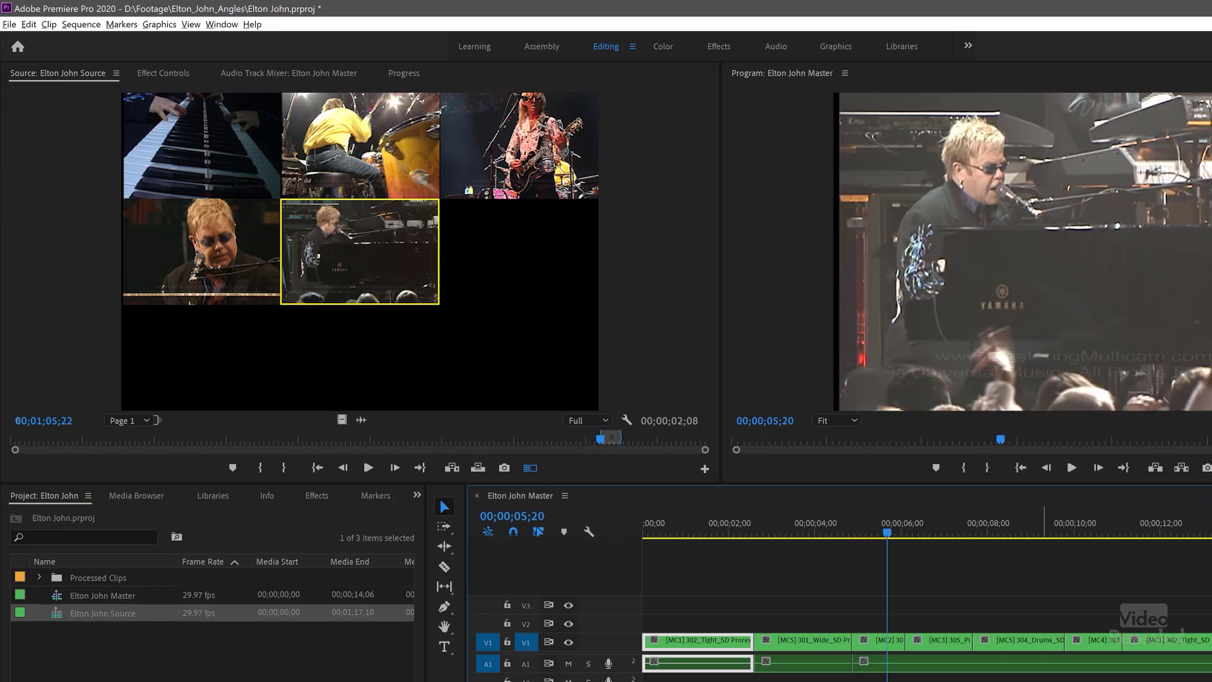
Step: Show the Program monitor in multi-camera view and the Source monitor as the single Wide angle
{"action": "key", "text": "shift+0"}
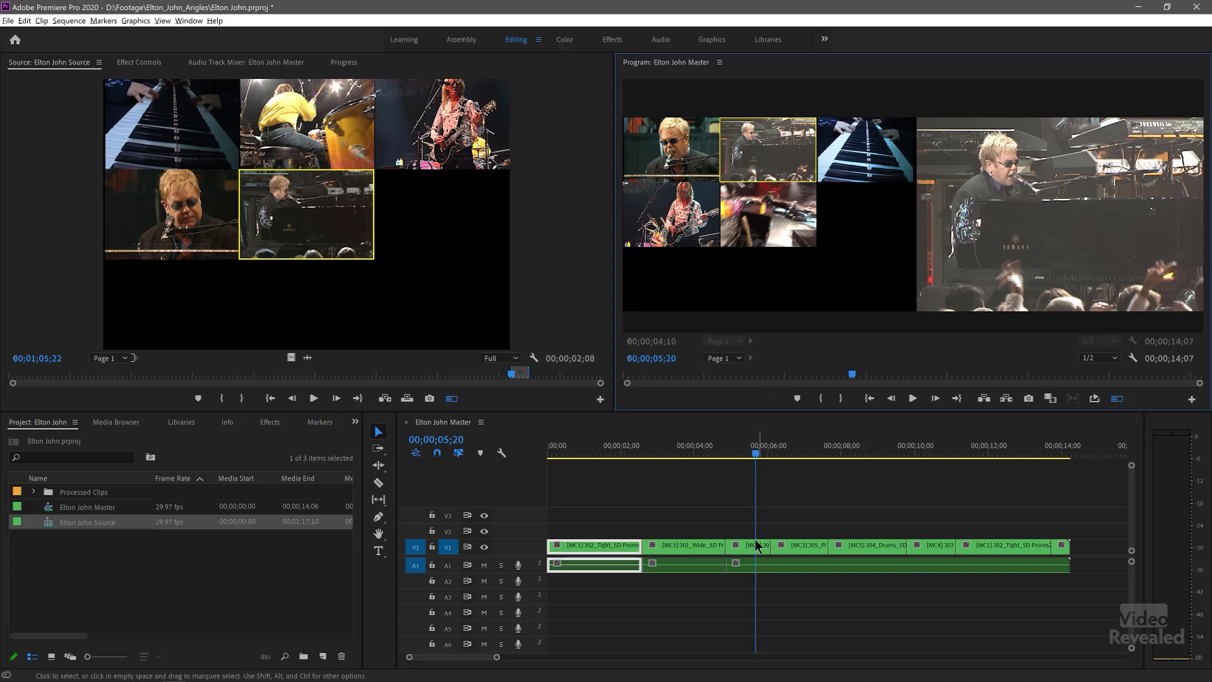
{"action": "left_click", "coordinate": [449, 367]}
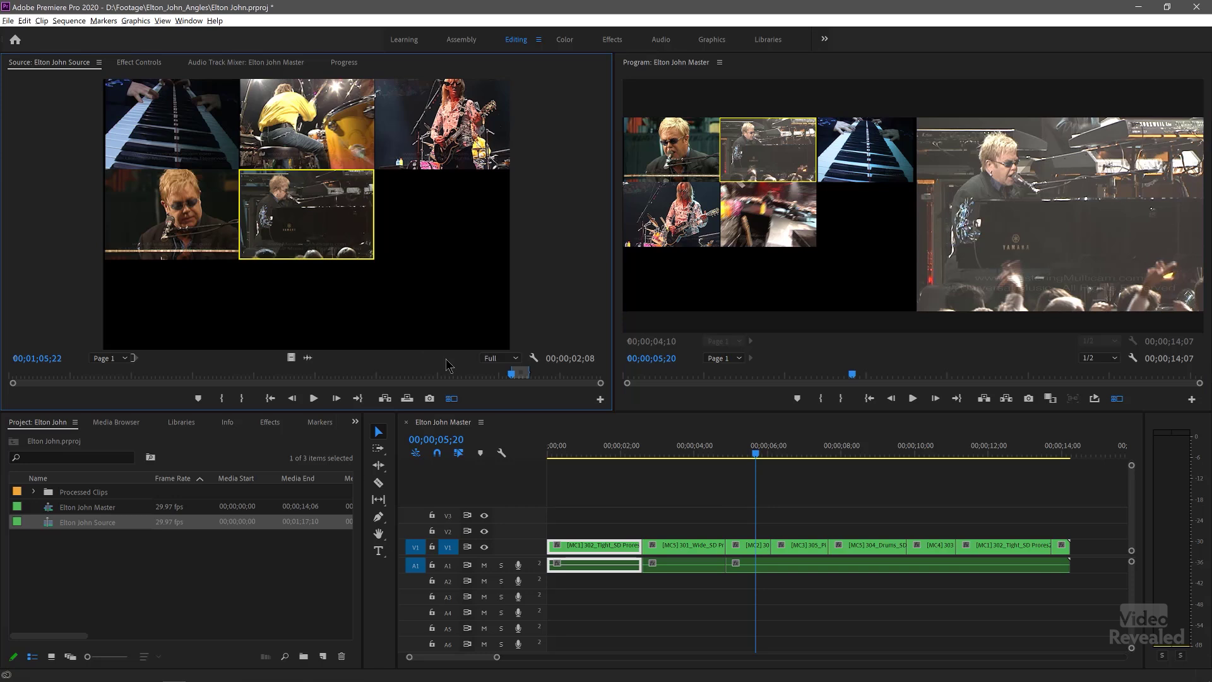
{"action": "key", "text": "shift+0"}
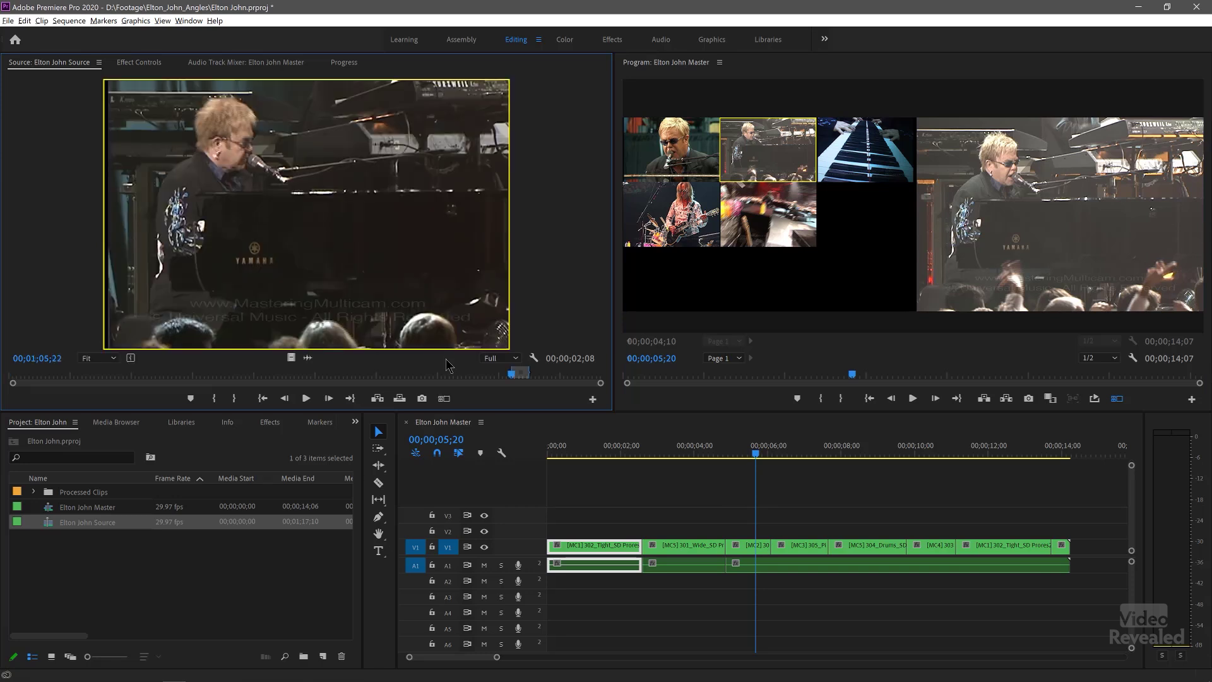